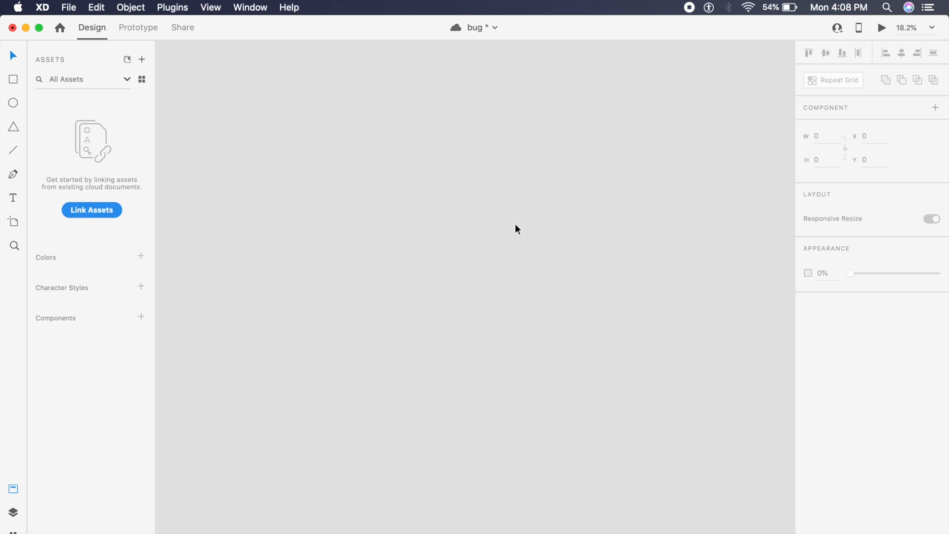
Draw a white circle on the empty canvas, enlarge it to about 1183 by 1183, and remove its border.
key("e")
left_click_drag(357, 201, 473, 317)
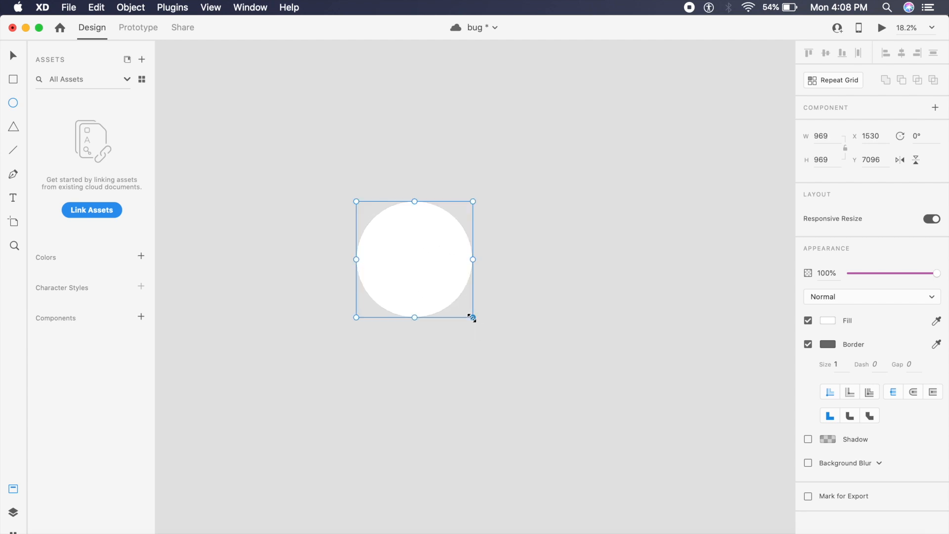
key("Escape")
left_click(460, 297)
left_click_drag(473, 318, 498, 343)
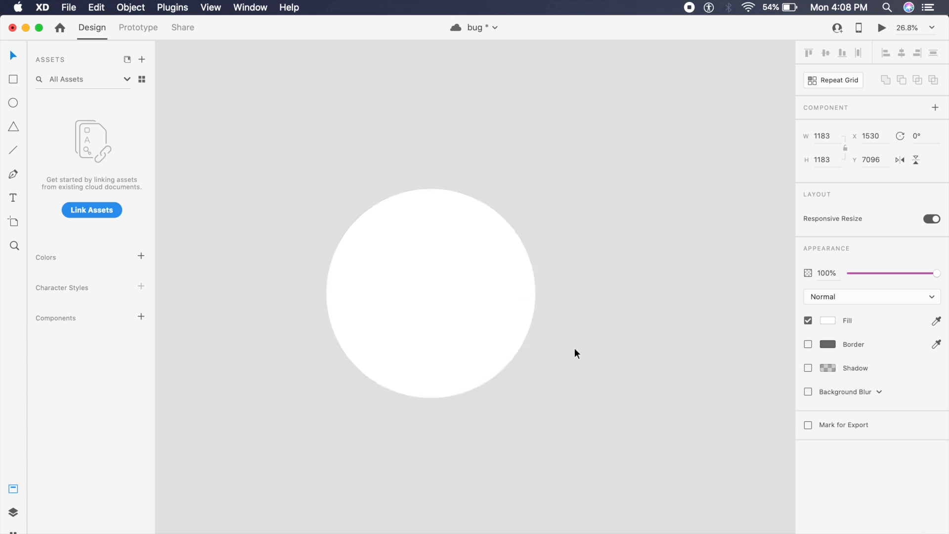
Add a two-line text reading "8GB" and "RAM" over the white circle.
key("t")
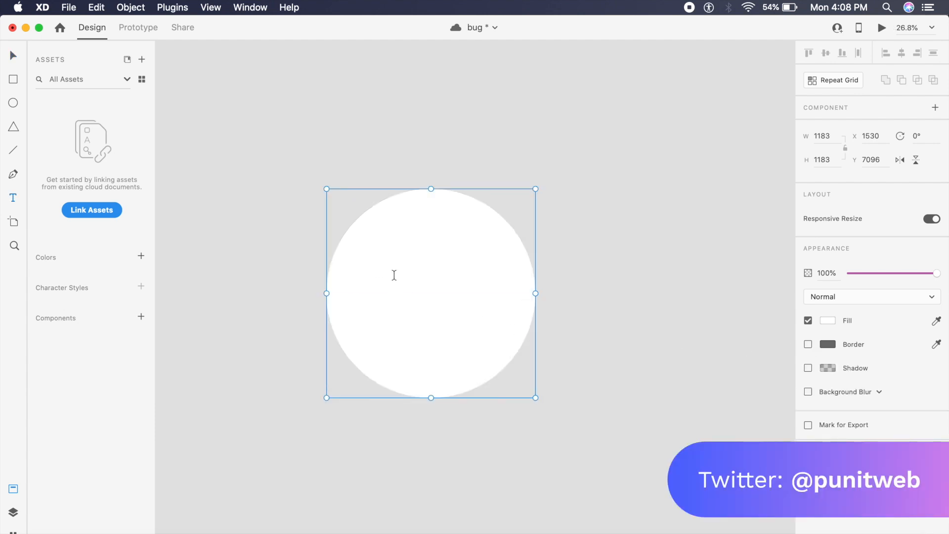
left_click(406, 272)
type("8")
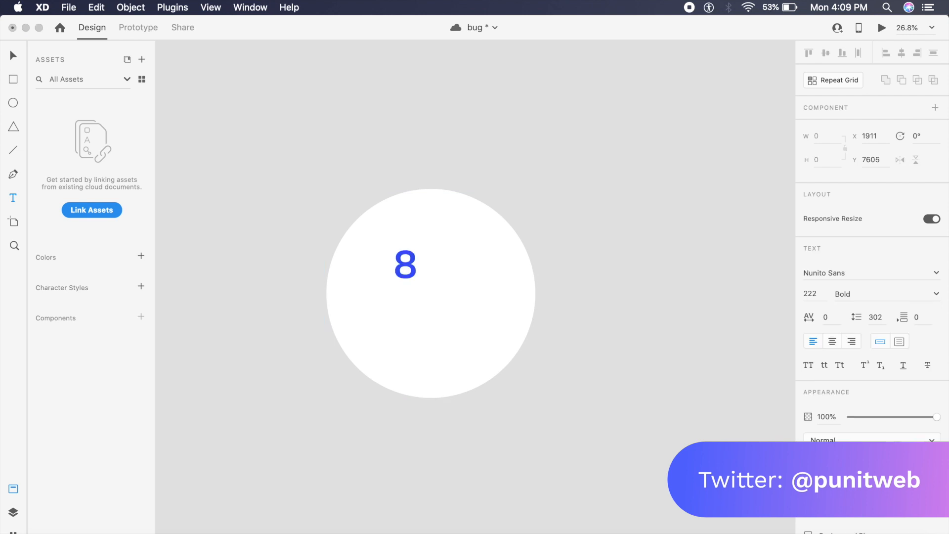
type("GB")
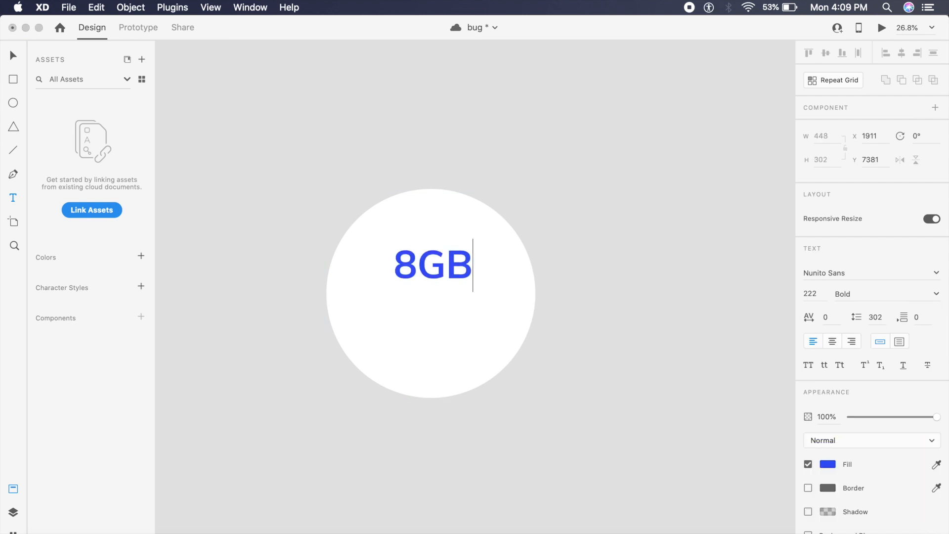
key("Return")
type("RAM")
left_click(339, 249)
Center-align the lines of the 8GB RAM text and position it in the middle of the circle.
key("v")
left_click(446, 339)
left_click(832, 342)
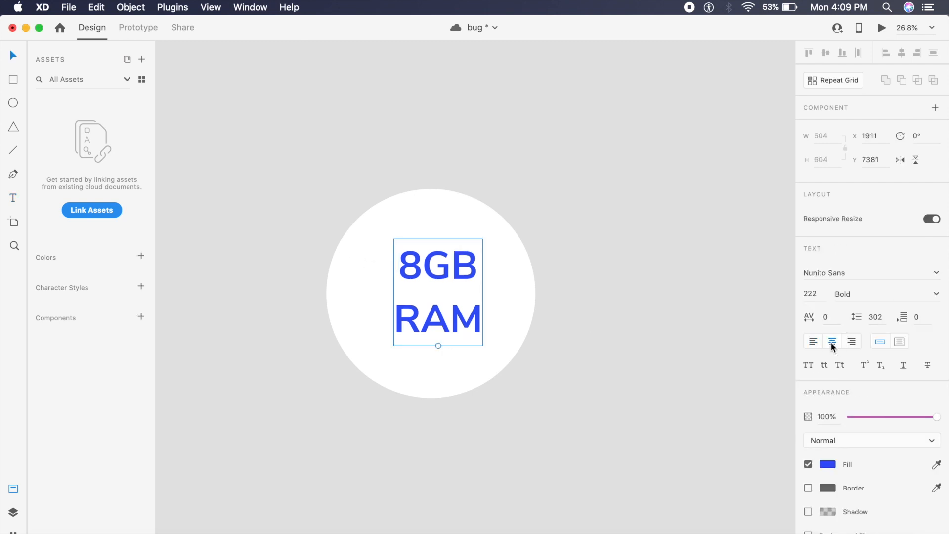
left_click(430, 317)
left_click_drag(430, 317, 422, 319)
Fill the circle with the blue sampled from the 8GB RAM text.
left_click(492, 298)
left_click(936, 320)
left_click(462, 265)
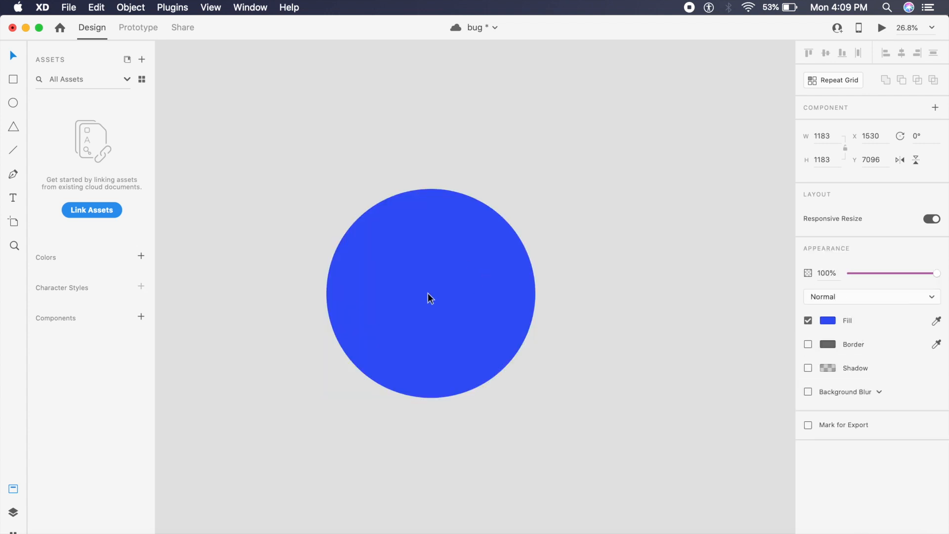
Set the fill color of the 8GB RAM text to white, #FFFFFF.
double_click(414, 299)
left_click(827, 464)
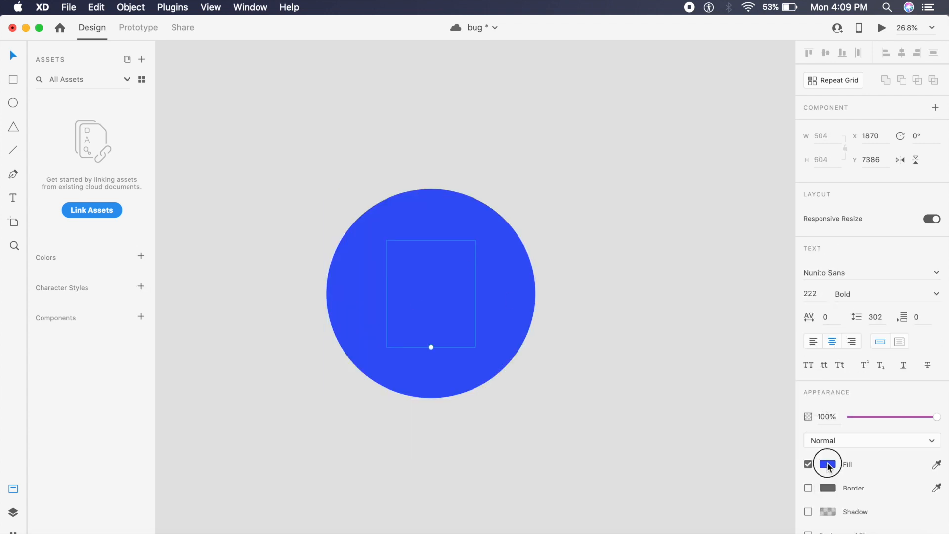
left_click_drag(721, 420, 649, 334)
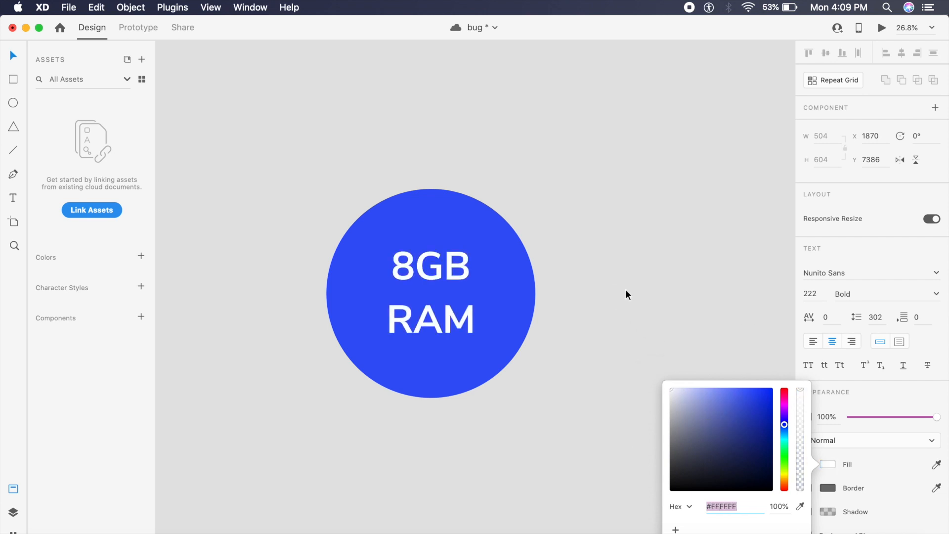
left_click(659, 281)
Duplicate the blue circle with its 8GB RAM text twice, placing the copies side by side in a row.
left_click(496, 251)
left_click_drag(424, 264, 658, 257)
scroll(648, 262, "right", 2)
scroll(643, 263, "right", 3)
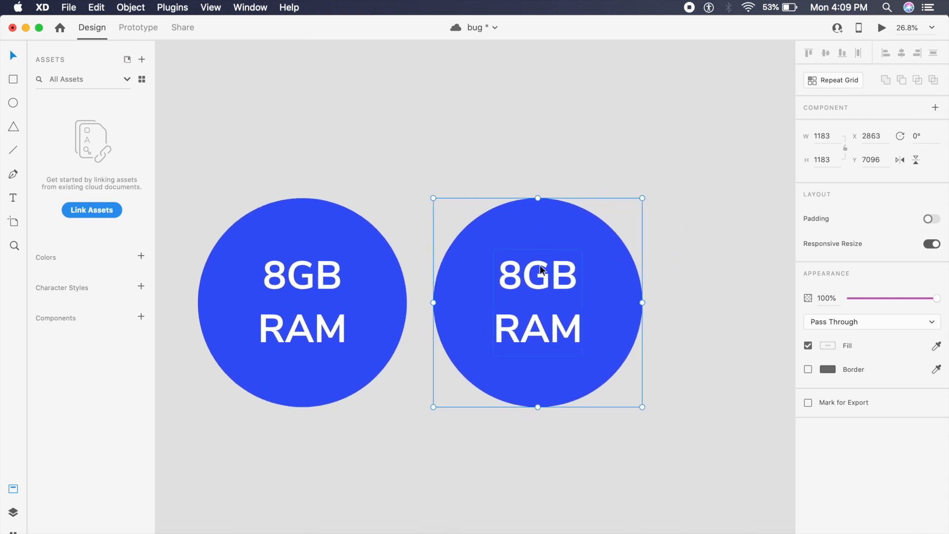
left_click_drag(513, 269, 746, 288)
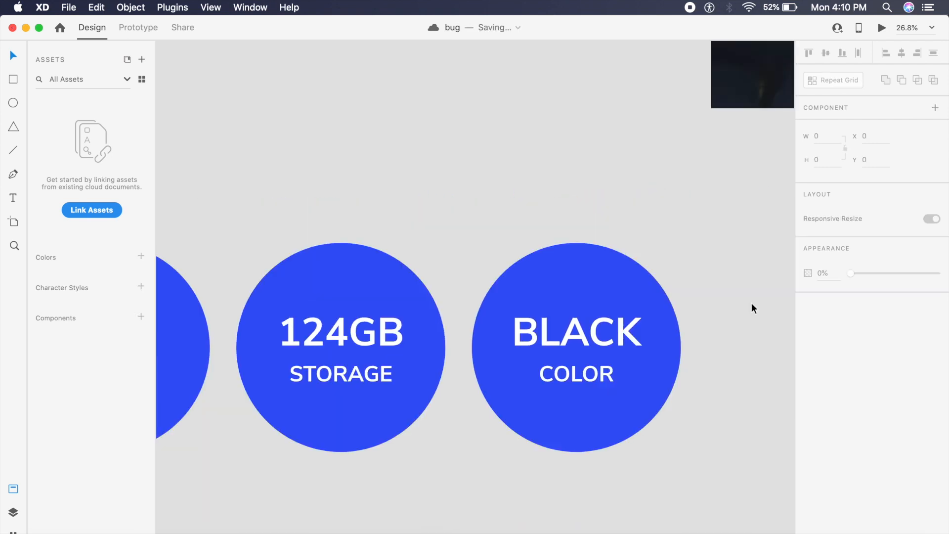
scroll(752, 308, "left", 6)
scroll(752, 307, "down", 3)
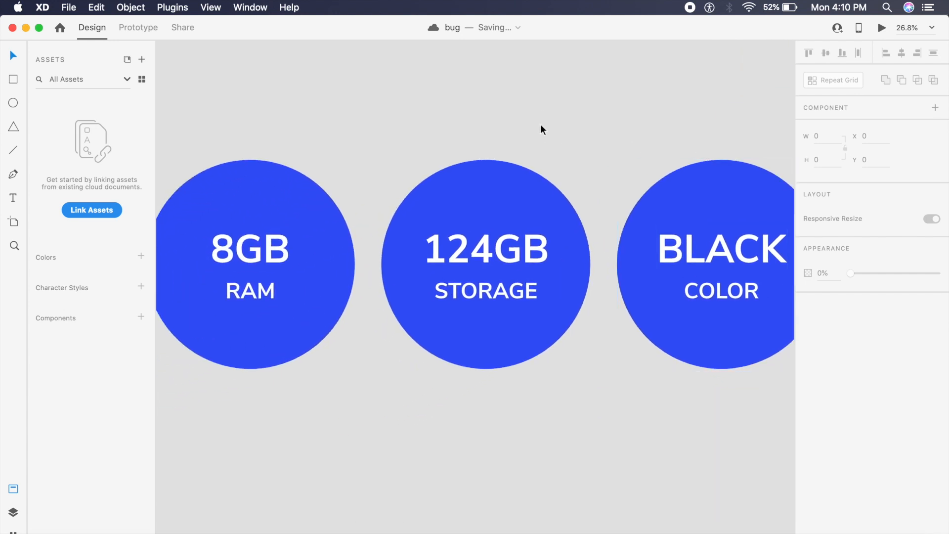
scroll(543, 130, "left", 2)
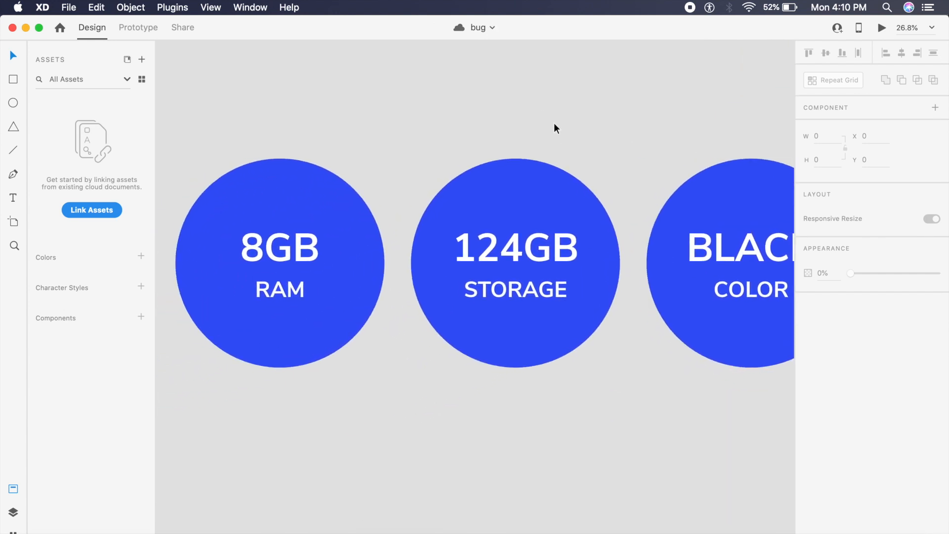
scroll(554, 128, "left", 1)
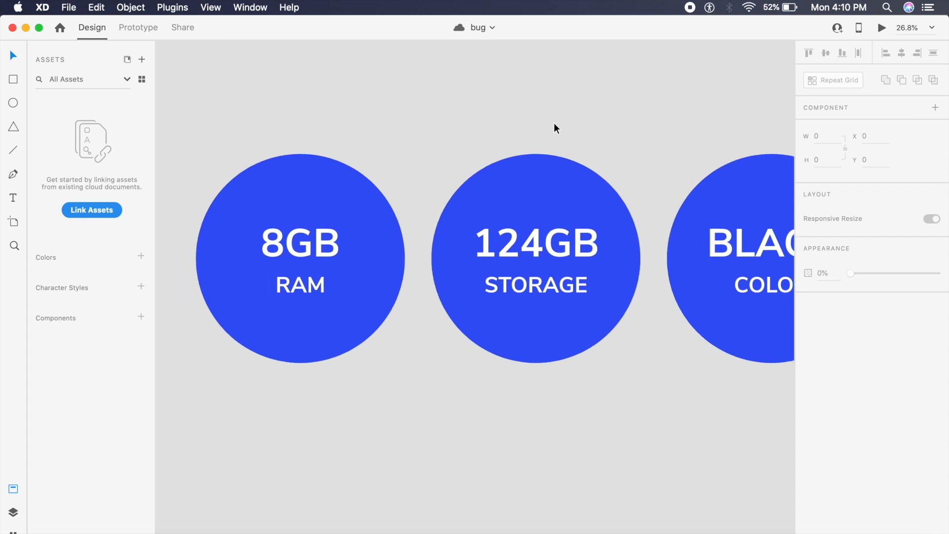
scroll(555, 128, "down", 1)
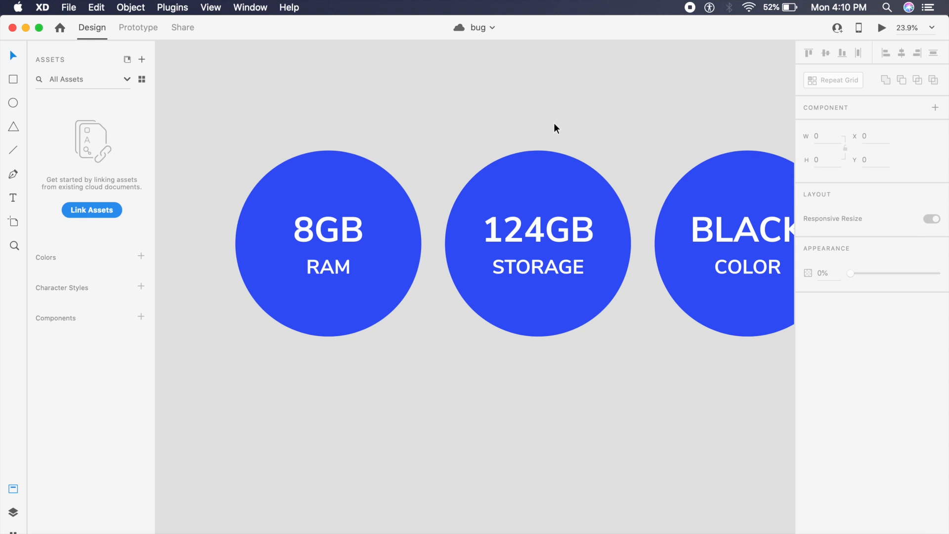
left_click(543, 223)
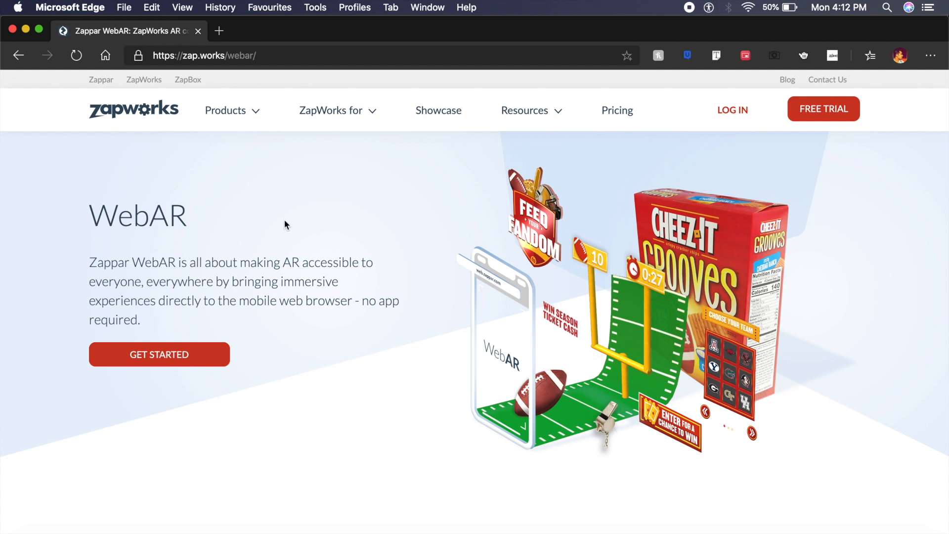
Switch to Microsoft Edge and look through the ZapWorks WebAR page, including its carousel of AR examples.
scroll(633, 325, "down", 10)
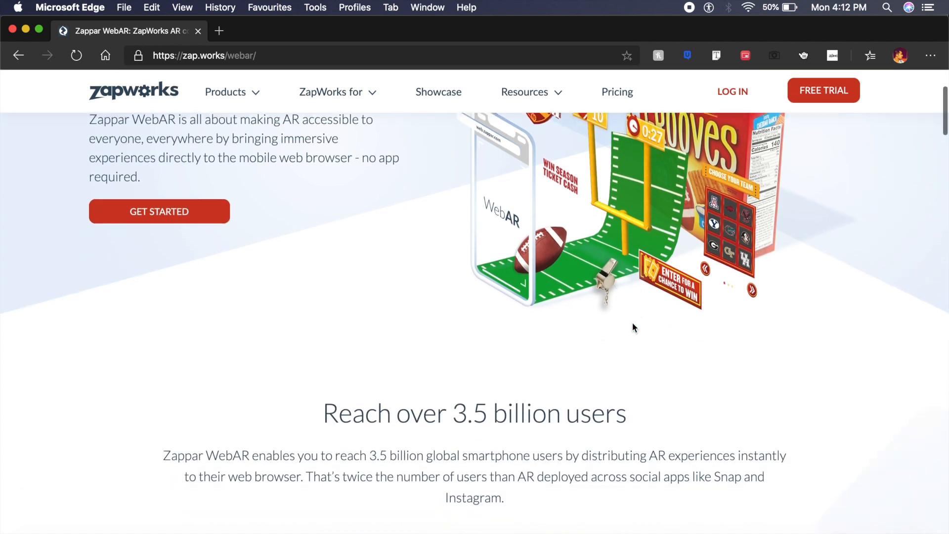
scroll(634, 328, "down", 3)
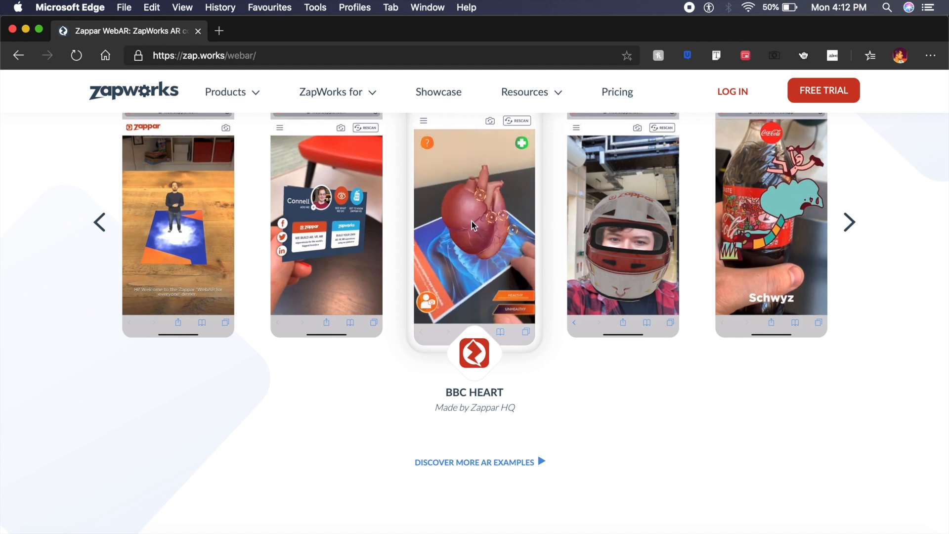
left_click(100, 222)
scroll(390, 259, "up", 1)
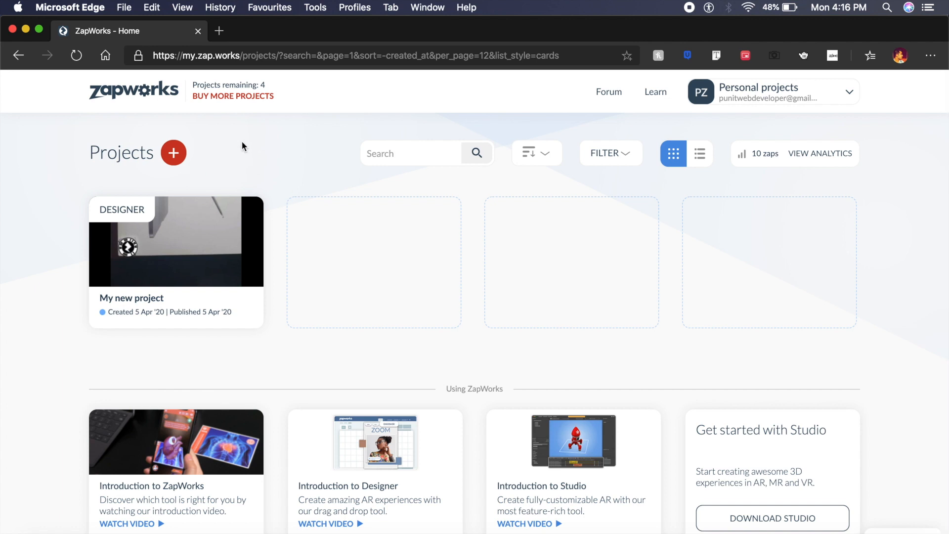
Start a new ZapWorks project and name it "Our First AR APP".
left_click(175, 163)
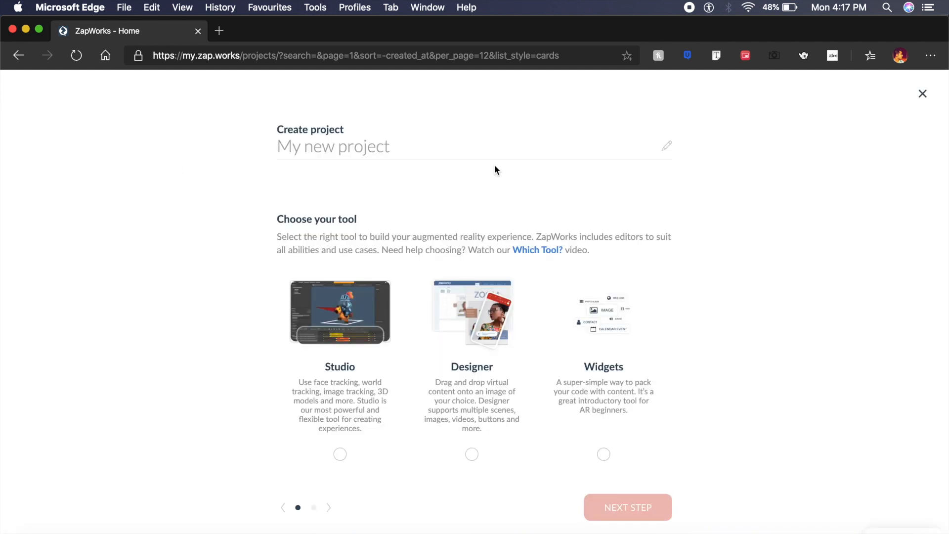
left_click(452, 138)
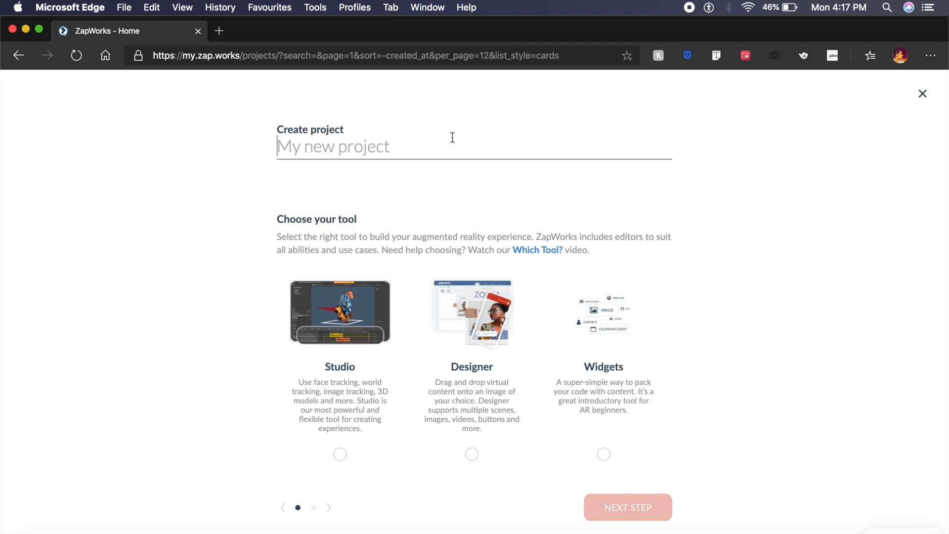
type("Our IF")
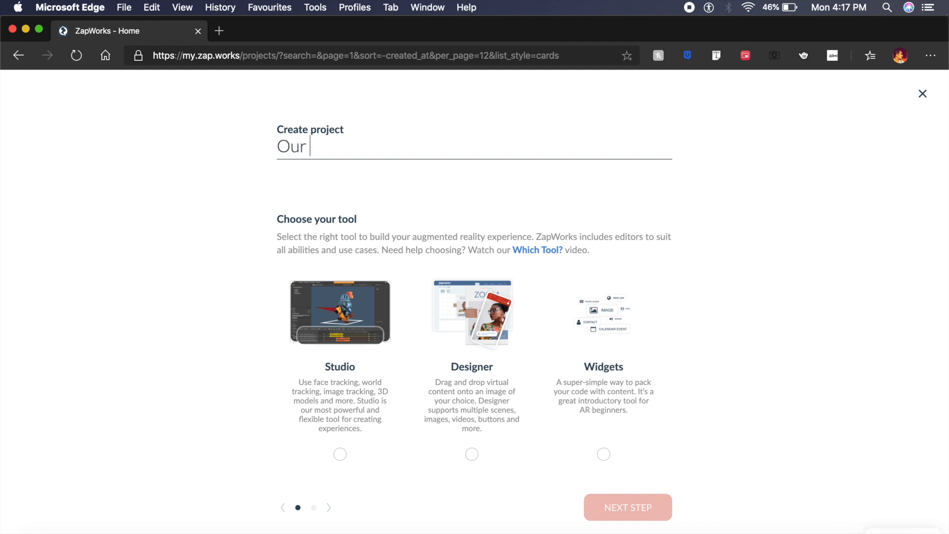
key("BackSpace")
key("BackSpace")
type("First AR APP")
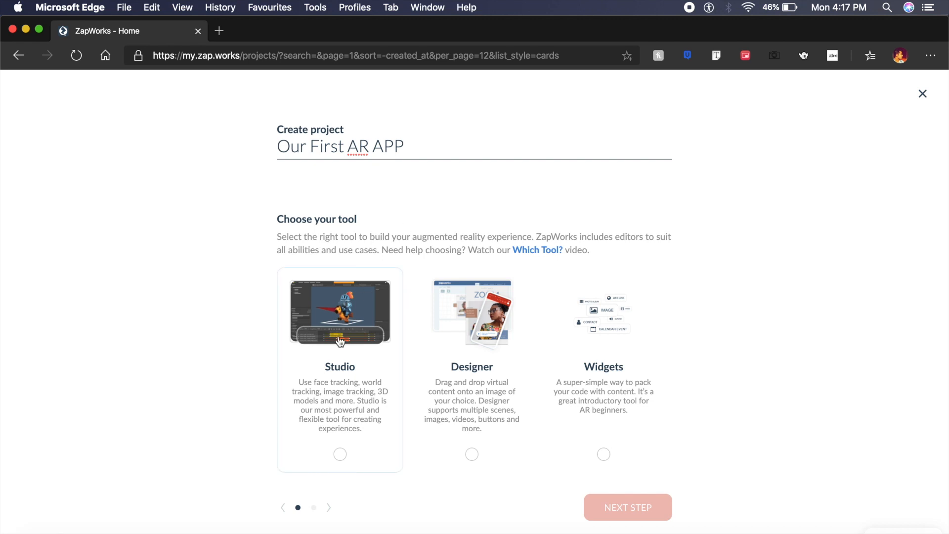
Choose Designer as the tool and Zapcode as the trigger, and create the project.
left_click(481, 378)
left_click(630, 510)
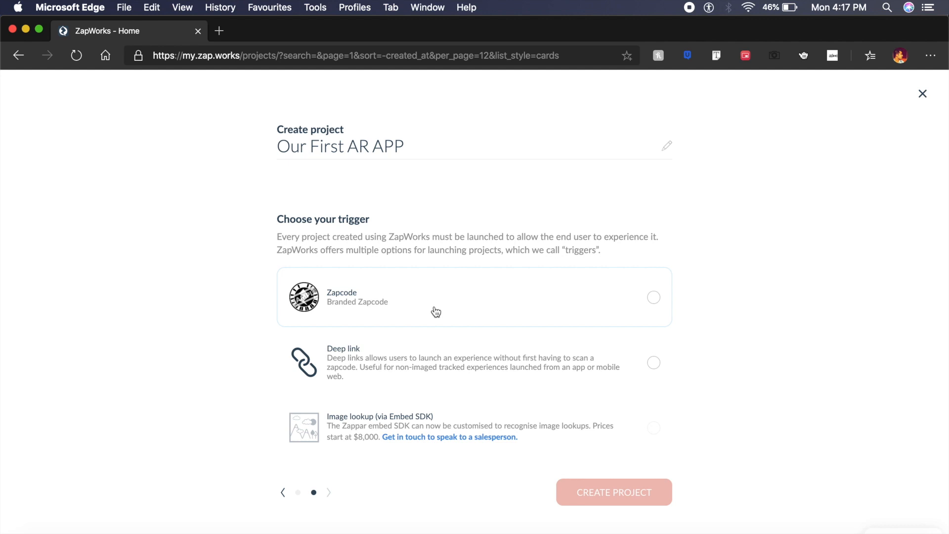
left_click(343, 304)
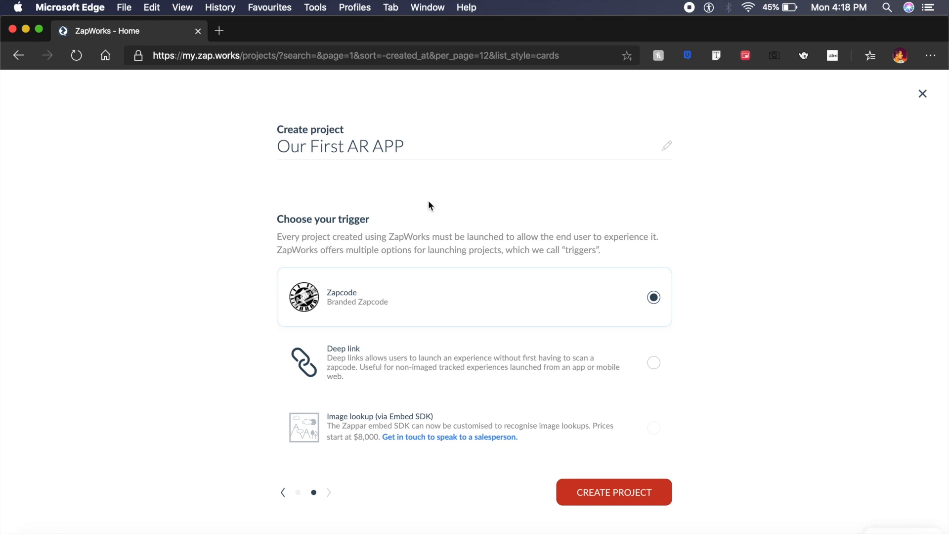
left_click(631, 494)
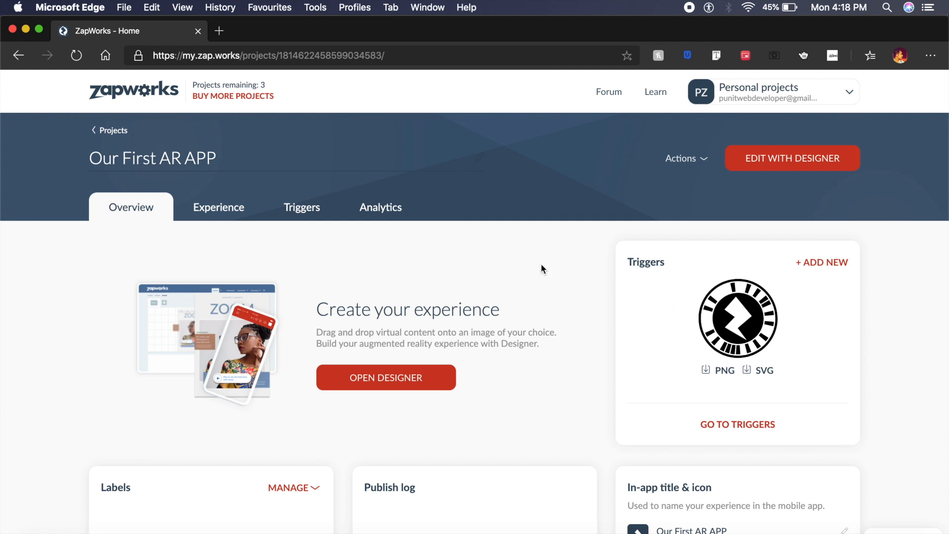
Open the project in Designer, select the plain round zapcode design, and continue to the tracking image upload.
left_click(398, 380)
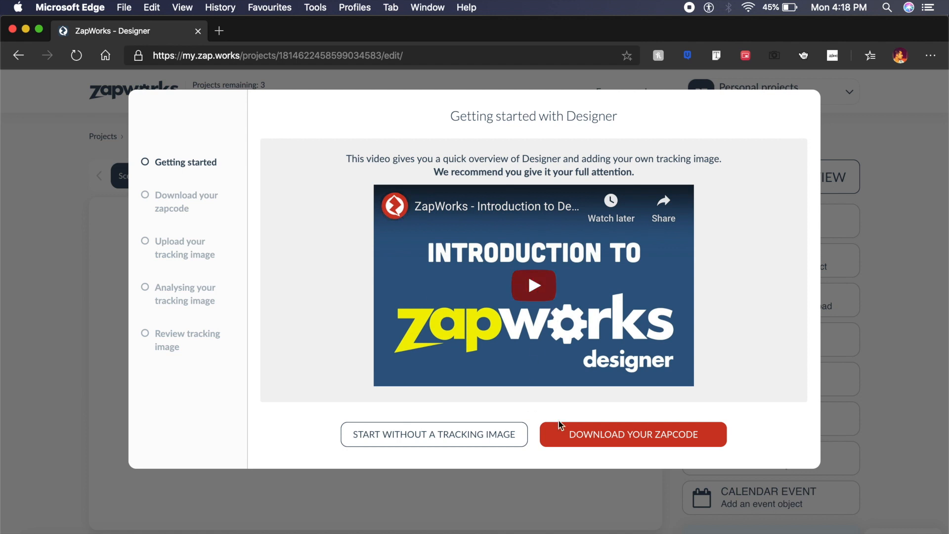
left_click(644, 436)
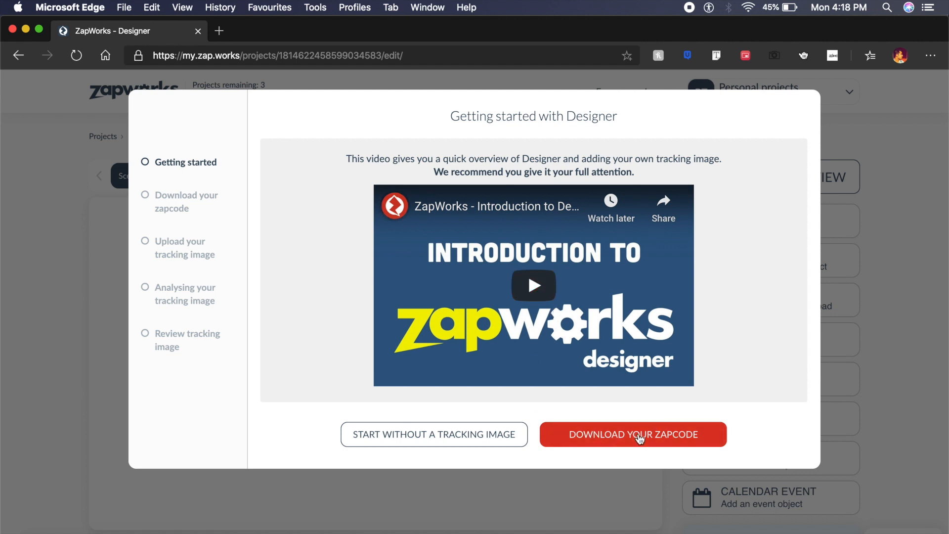
scroll(402, 304, "down", 2)
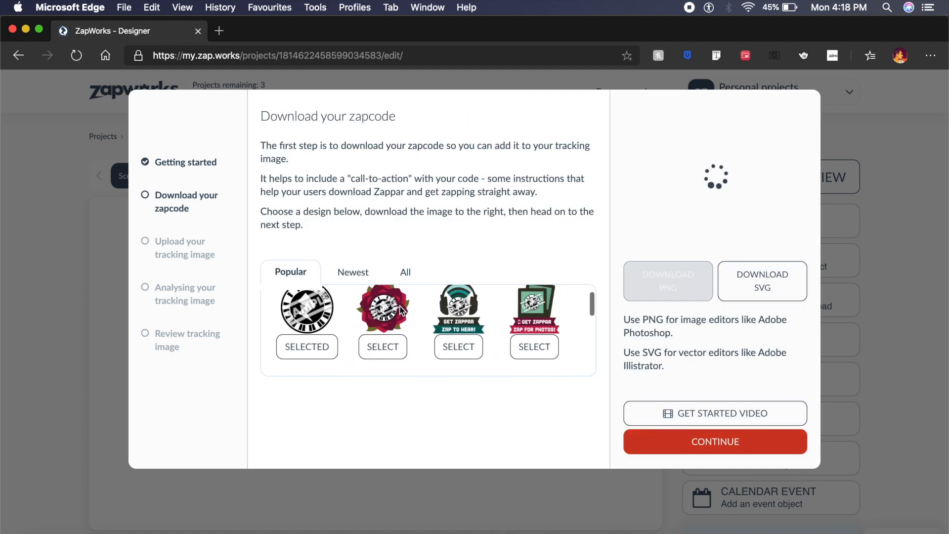
scroll(402, 311, "down", 5)
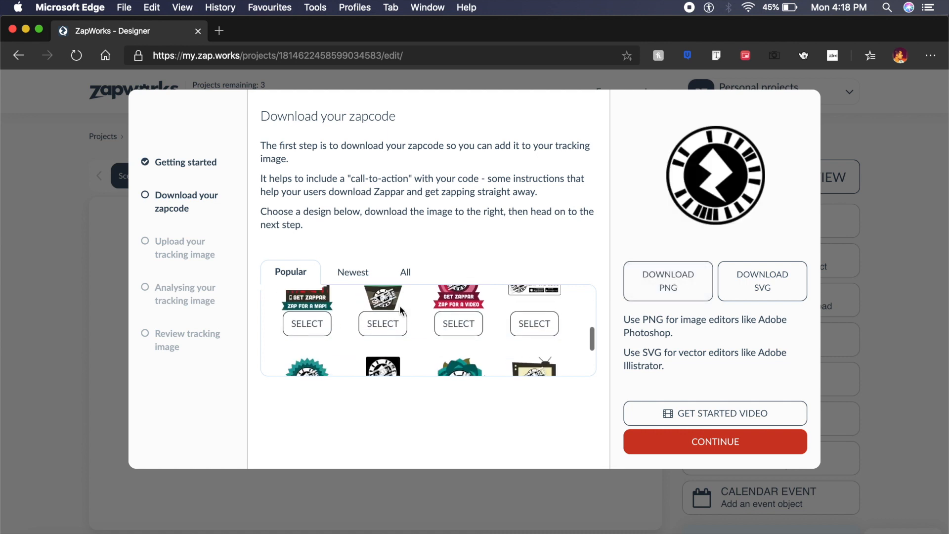
scroll(402, 310, "up", 5)
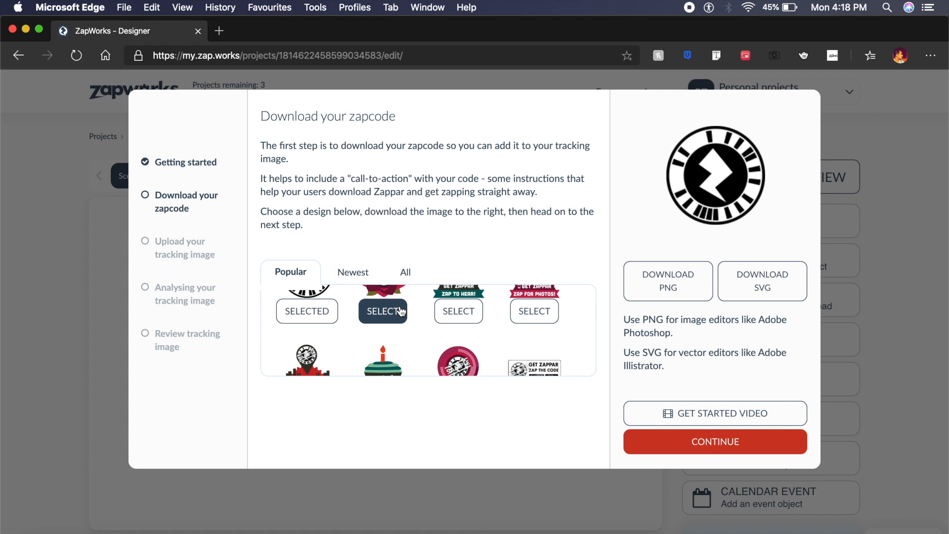
scroll(399, 309, "up", 2)
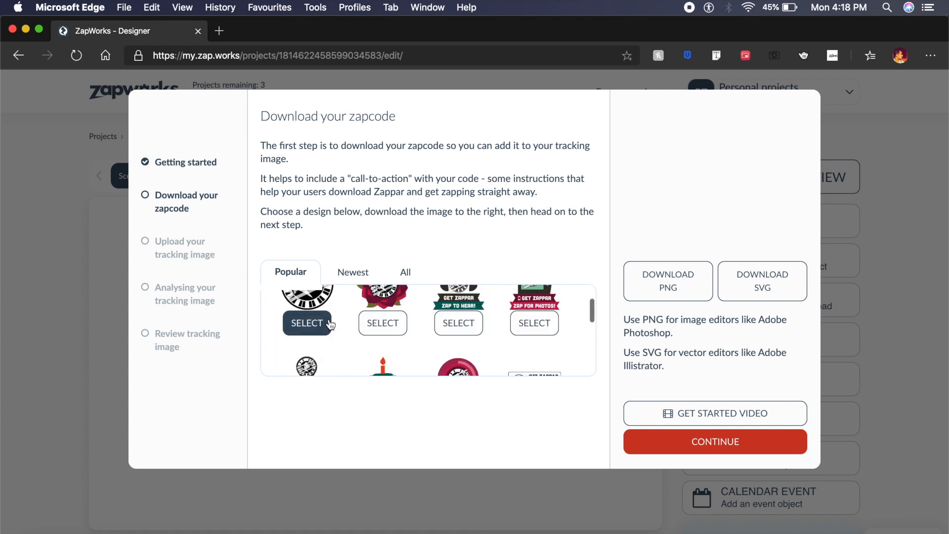
left_click(329, 322)
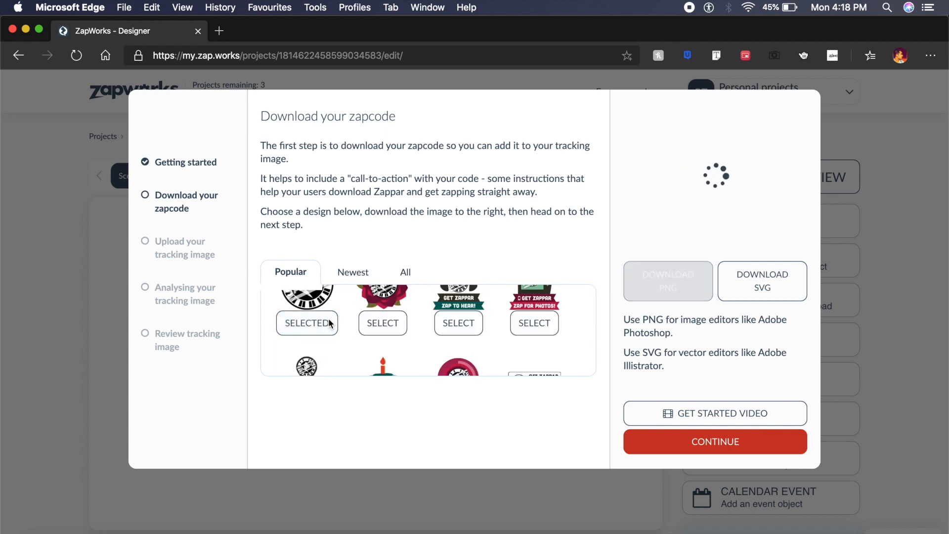
left_click(724, 443)
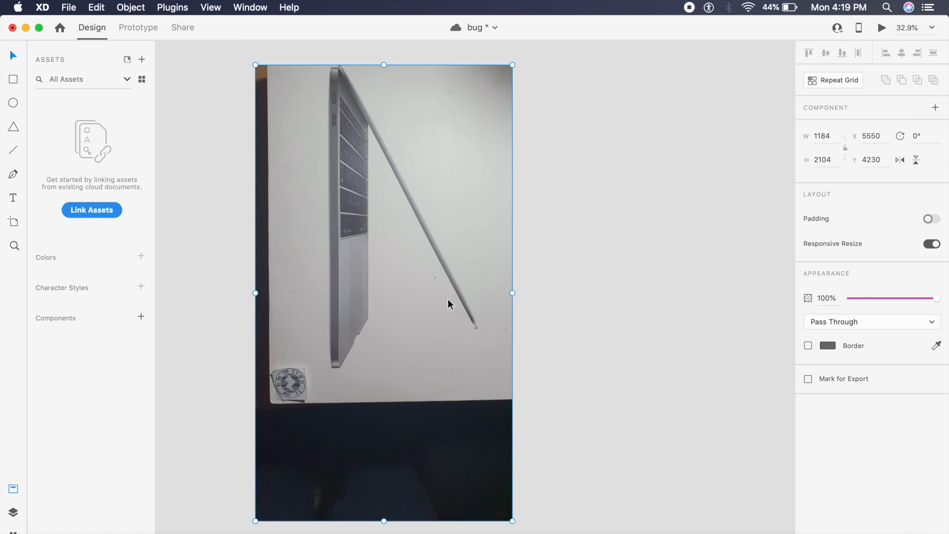
Switch to Adobe XD, paste the zapcode, and place it at about 174 by 174 over the printed code in the laptop box photo.
key("super+v")
left_click_drag(288, 388, 326, 392)
left_click_drag(472, 381, 287, 391)
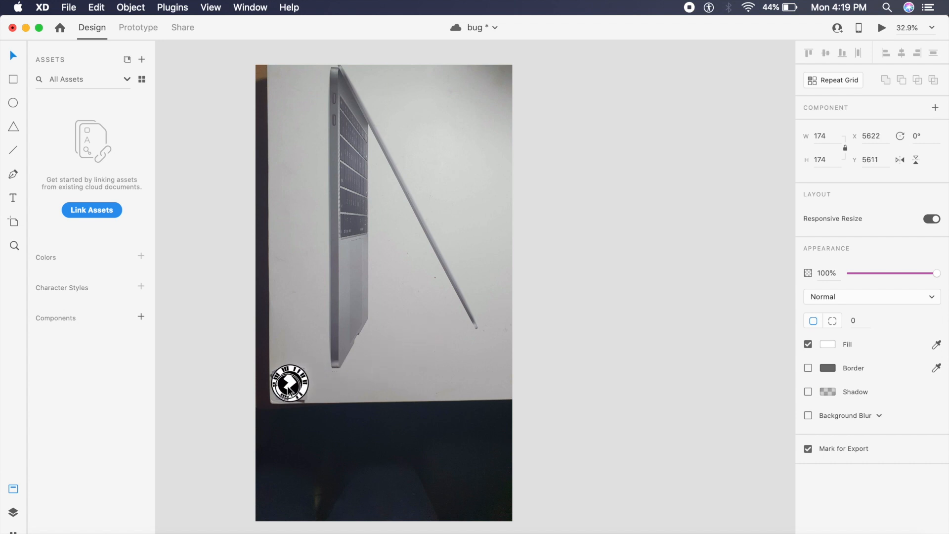
Select the combined laptop box image in Adobe XD, and switch to ZapWorks to upload newproduct.png as the tracking image.
left_click(409, 345)
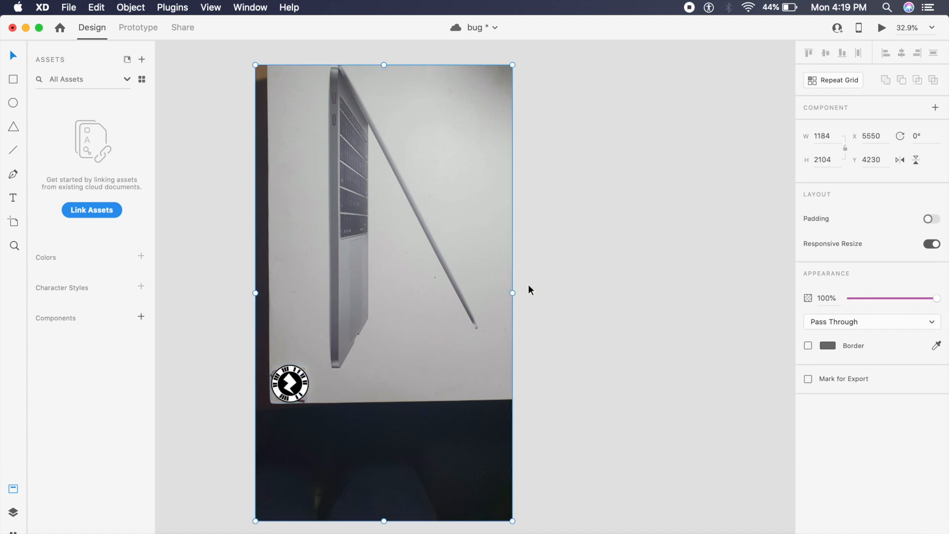
left_click(740, 296)
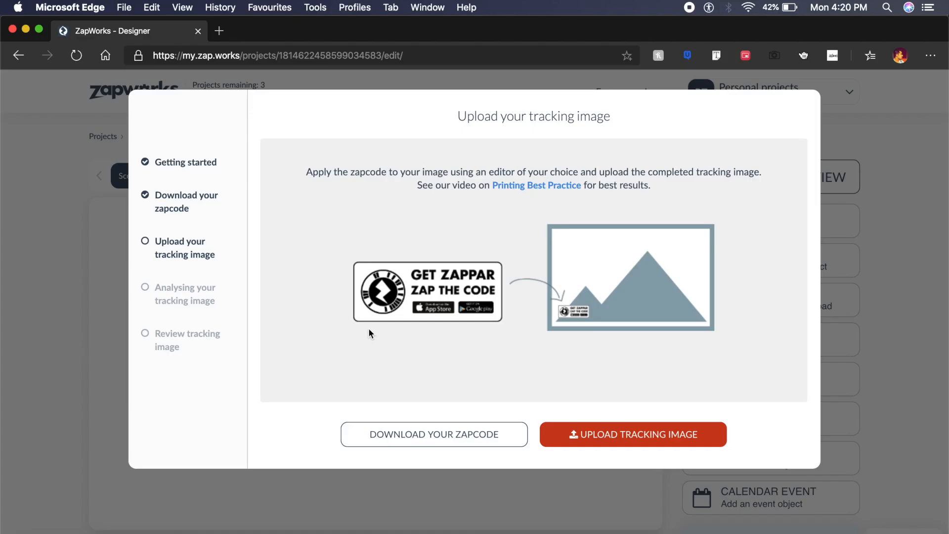
left_click(609, 430)
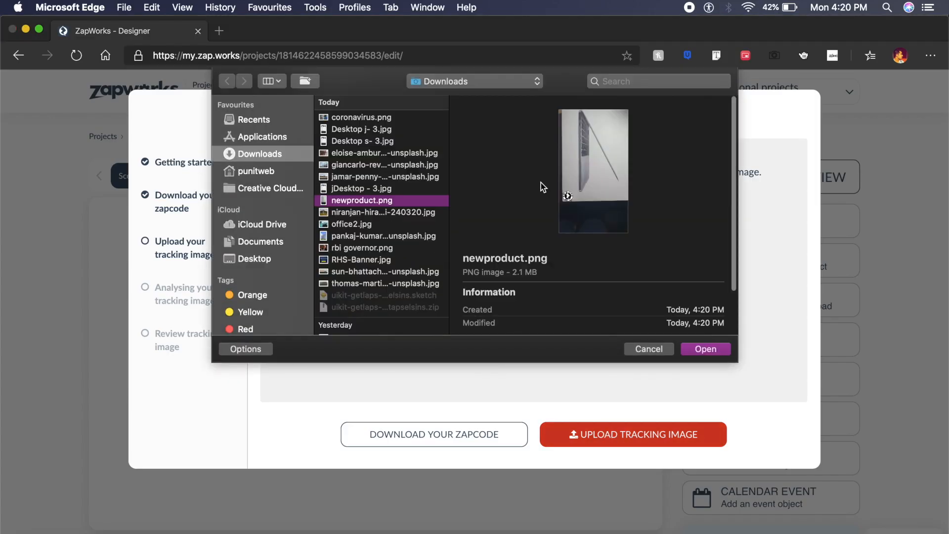
left_click(705, 348)
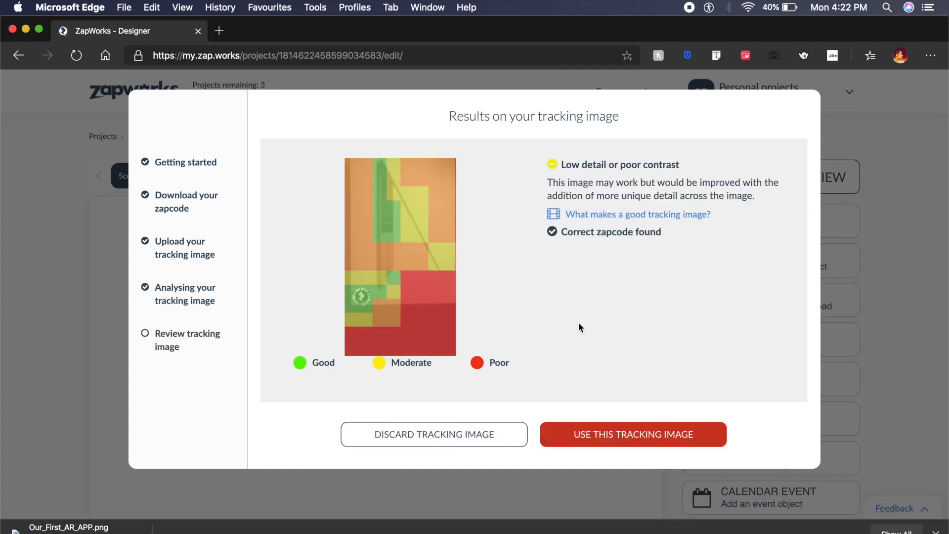
Review the tracking image analysis and accept the uploaded image for the project.
left_click_drag(559, 233, 672, 252)
left_click(667, 270)
left_click(633, 434)
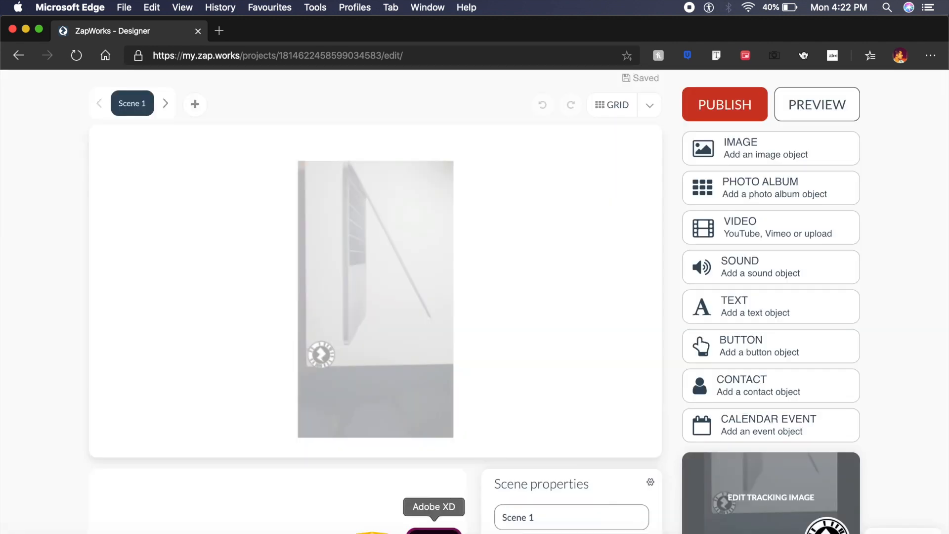
Switch to Adobe XD, select the 8GB RAM circle, and export it as an image.
left_click(434, 527)
scroll(413, 457, "down", 2)
scroll(414, 457, "down", 10)
scroll(414, 457, "left", 10)
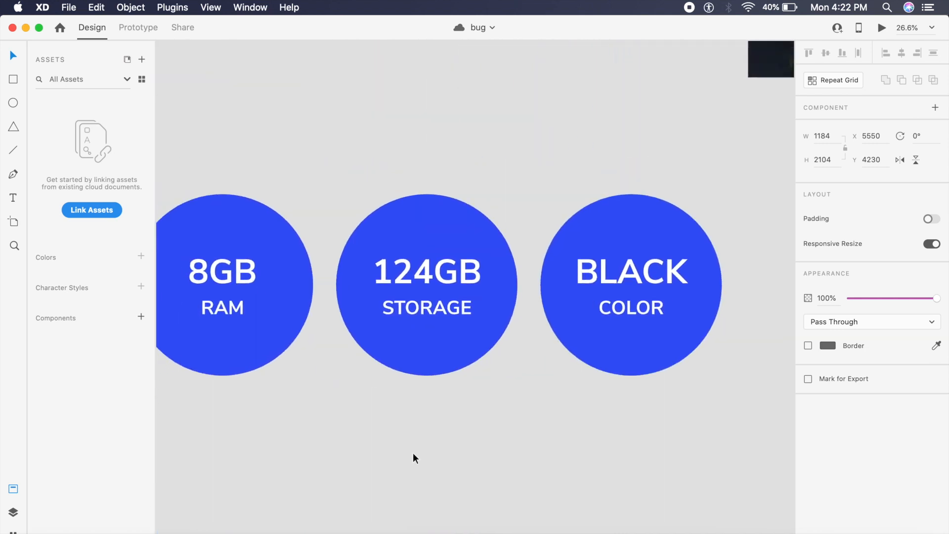
scroll(414, 458, "left", 3)
left_click(309, 342)
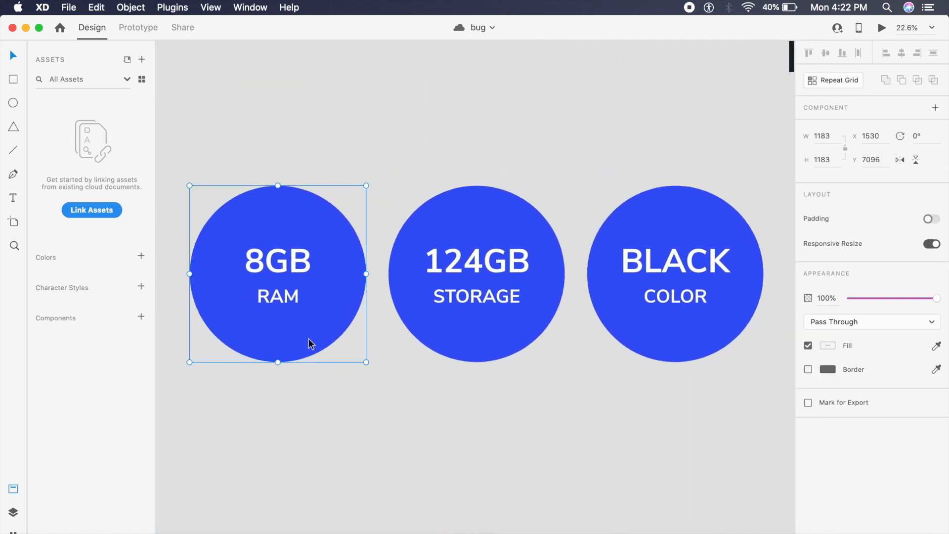
key("super+e")
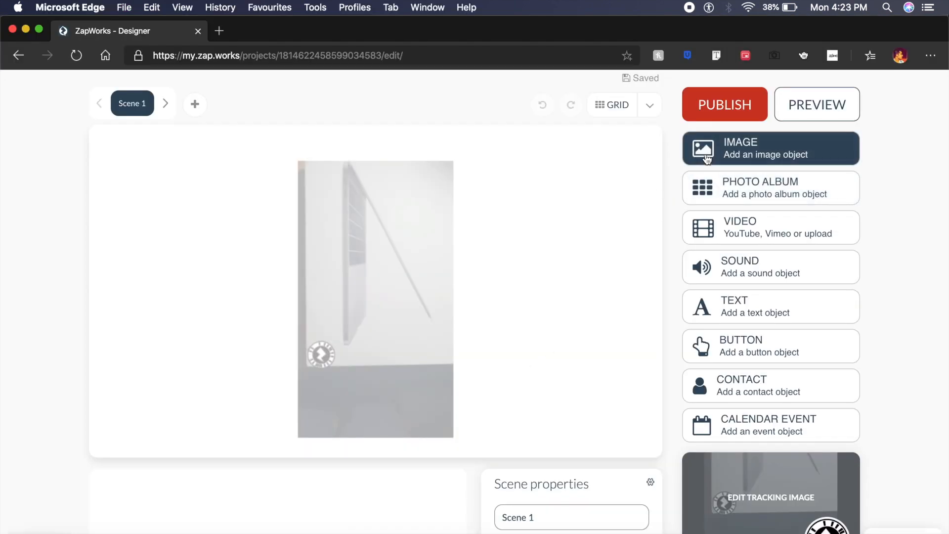
In ZapWorks, add the 8GB RAM circle image to Scene 1, sized 53 by 53 at X 333, Y 126.
left_click(707, 157)
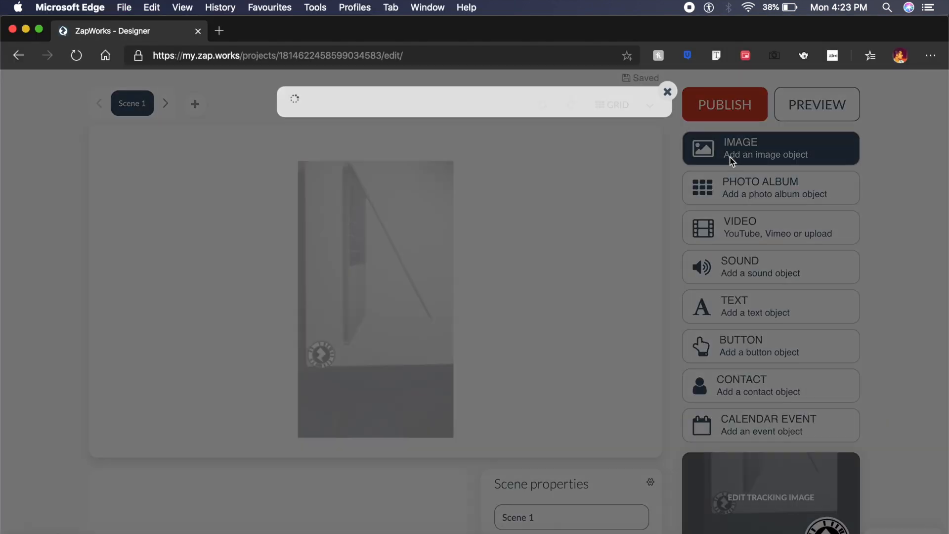
left_click(475, 275)
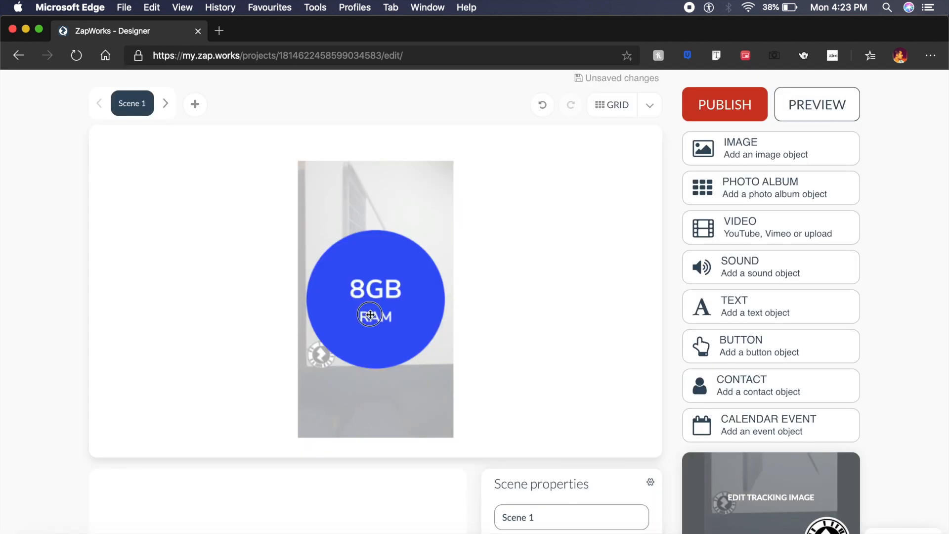
left_click(370, 314)
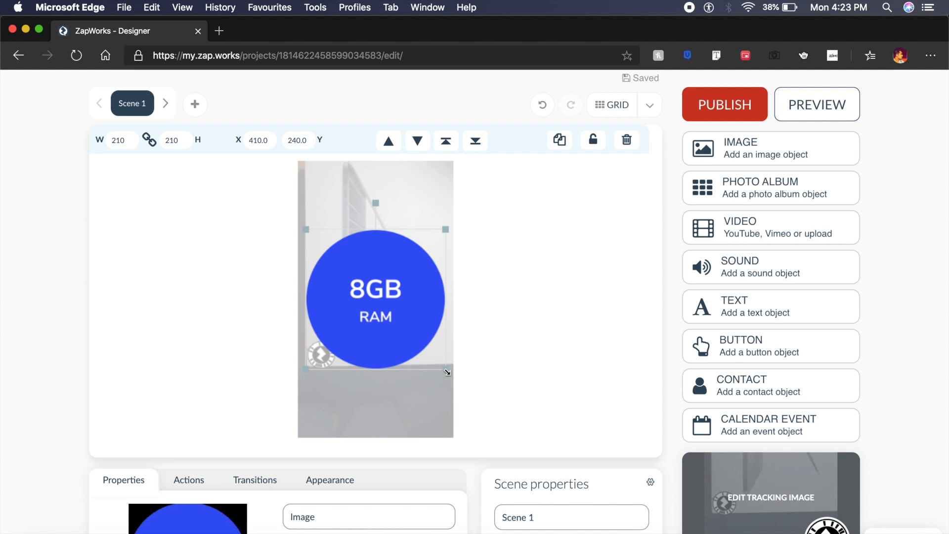
left_click_drag(446, 372, 325, 229)
left_click(325, 228)
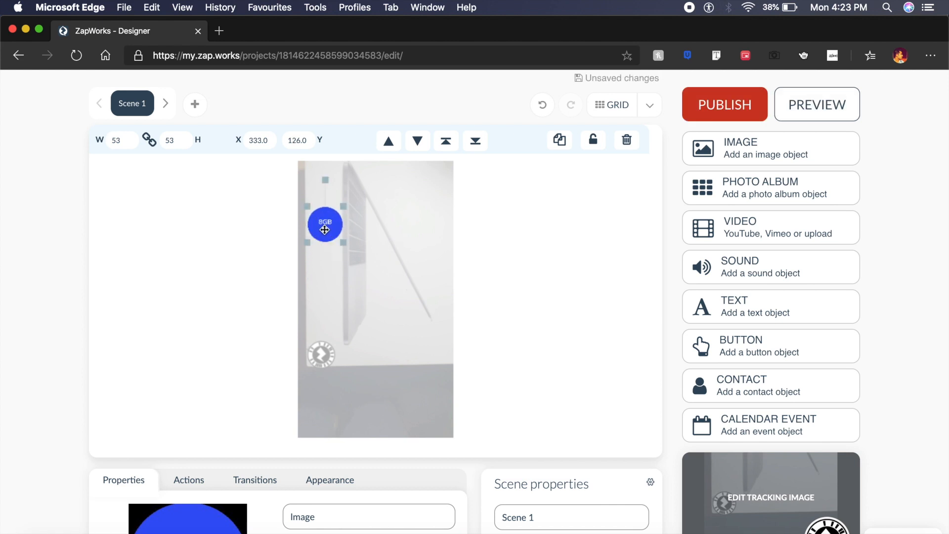
Examine the On Tap action options available for the 8GB RAM image.
scroll(326, 342, "down", 3)
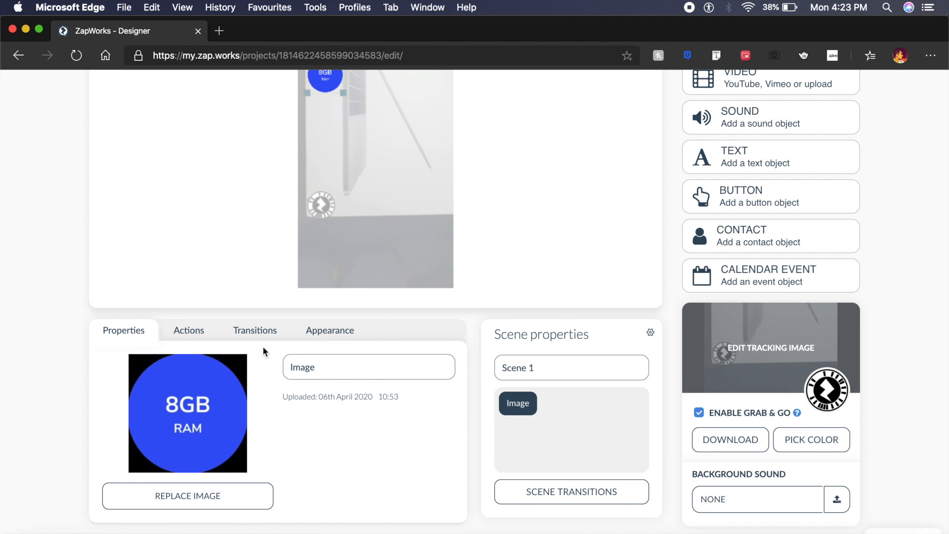
left_click(183, 330)
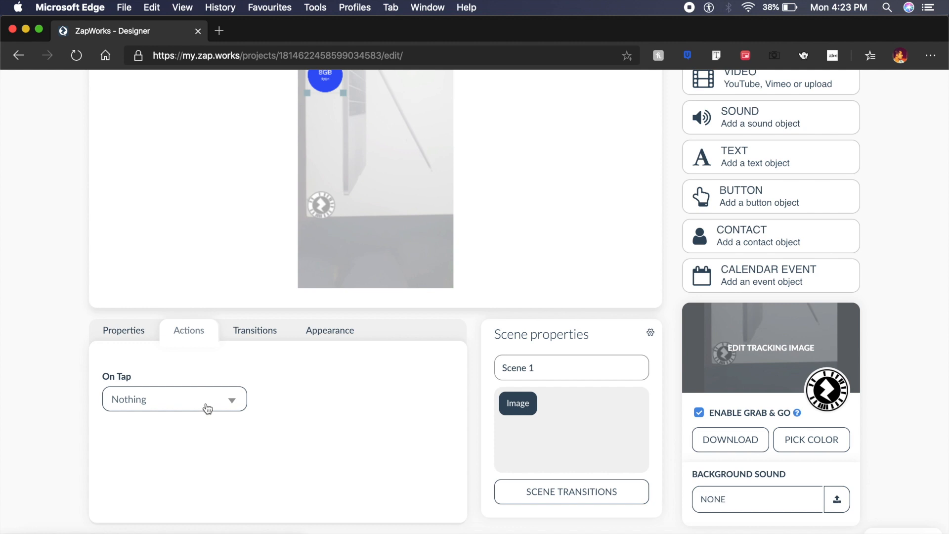
scroll(214, 404, "up", 2)
scroll(243, 366, "down", 2)
left_click(231, 390)
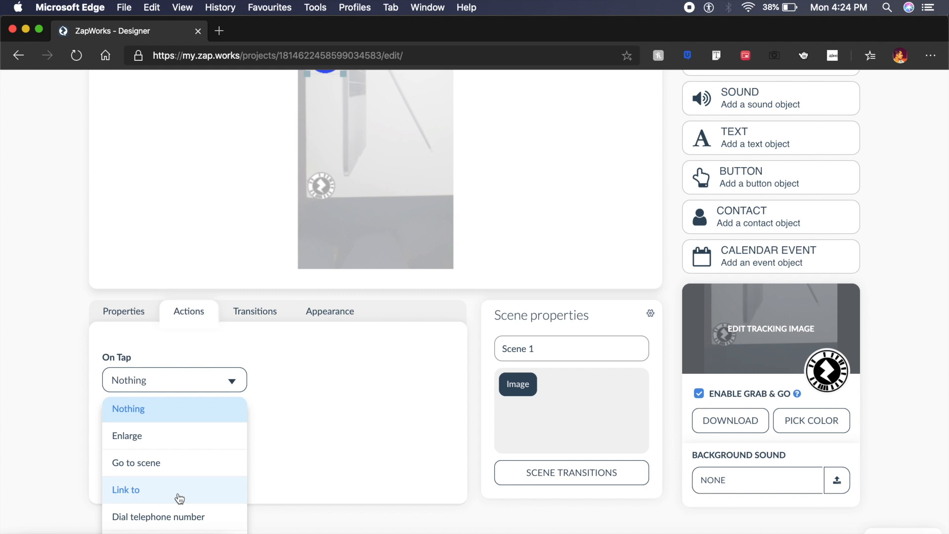
Set the 8GB RAM image's Transition In to Slide in from left with a length of 0.15 seconds.
left_click(266, 309)
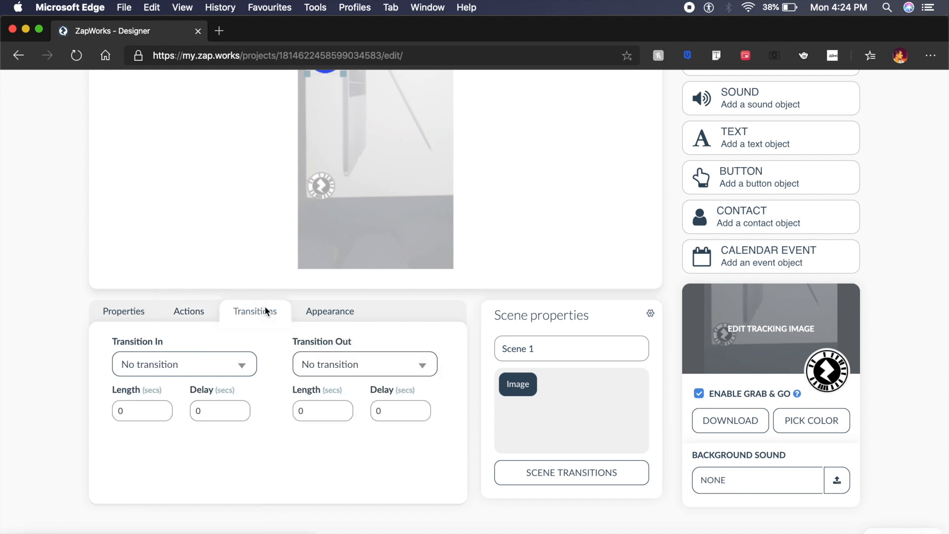
scroll(266, 310, "down", 1)
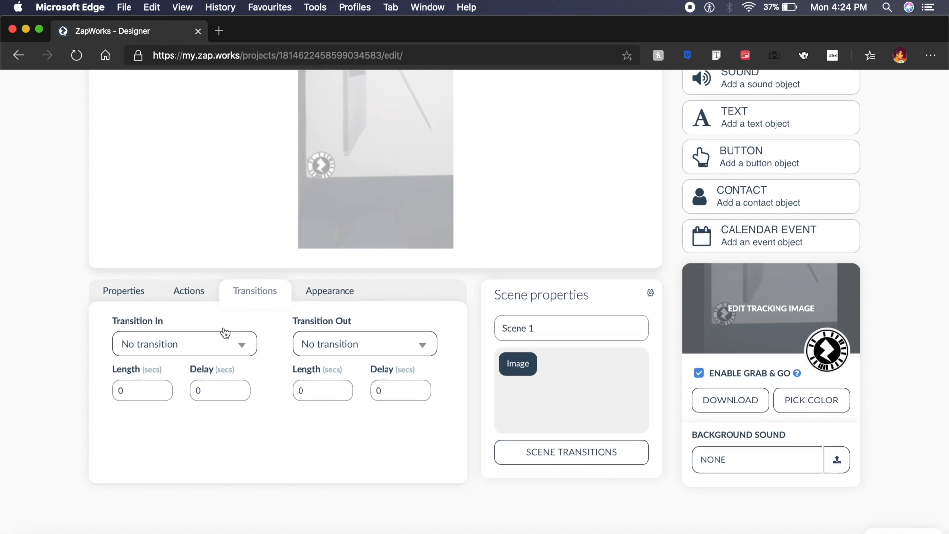
scroll(226, 333, "up", 3)
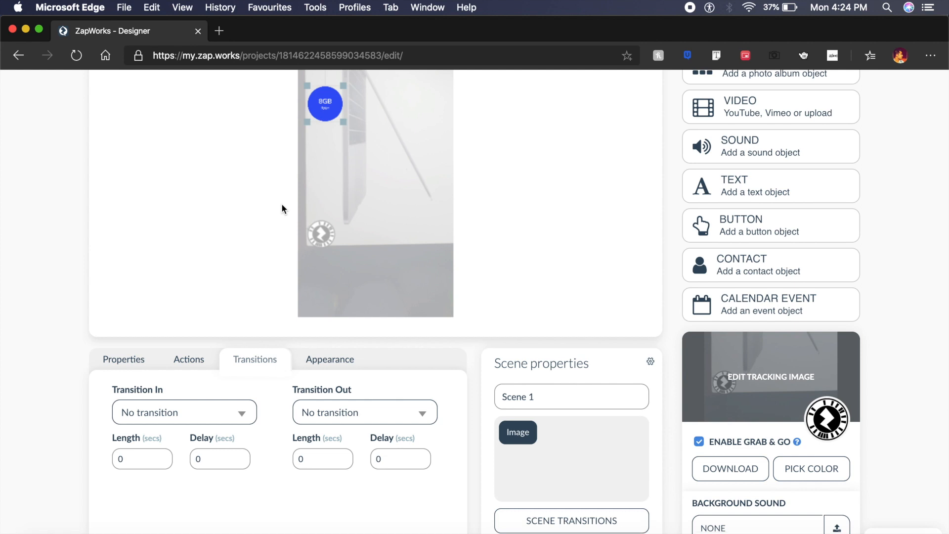
scroll(281, 203, "down", 4)
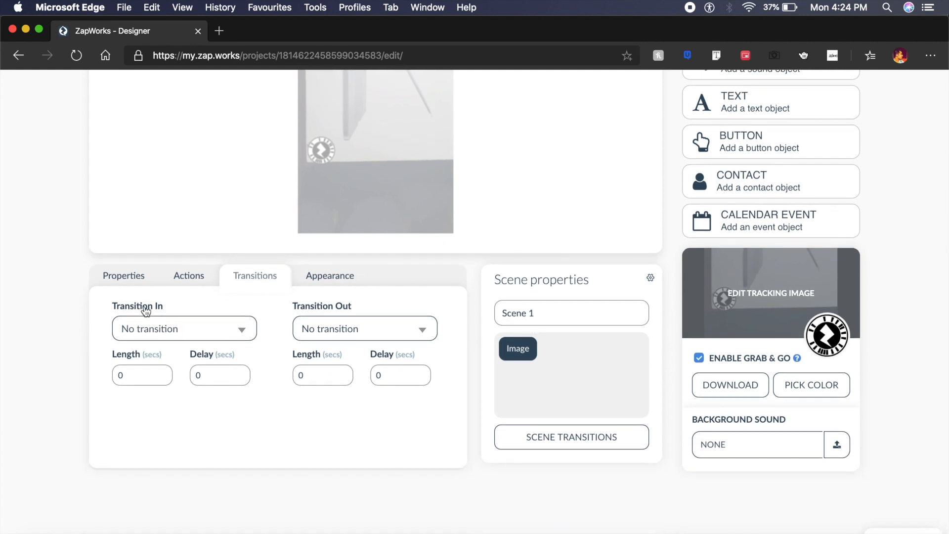
left_click(207, 330)
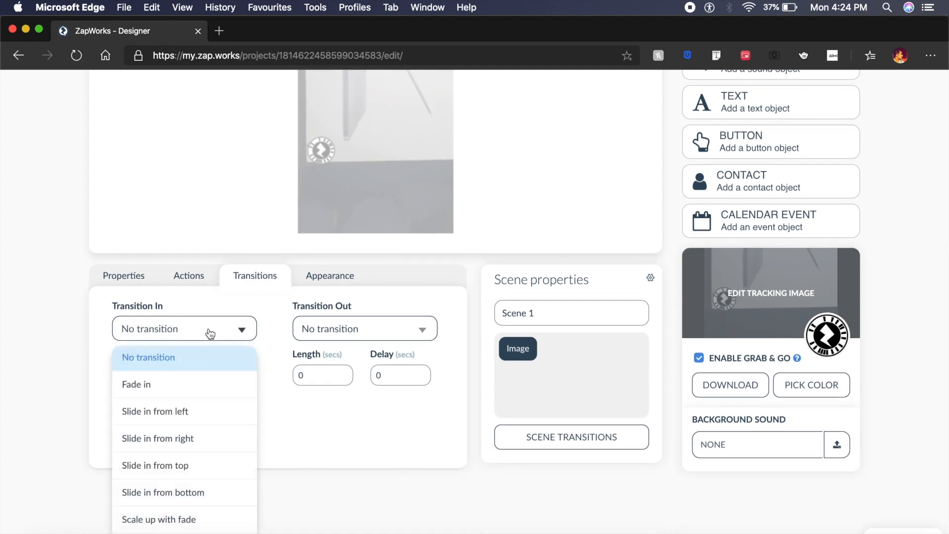
left_click(209, 418)
left_click(152, 372)
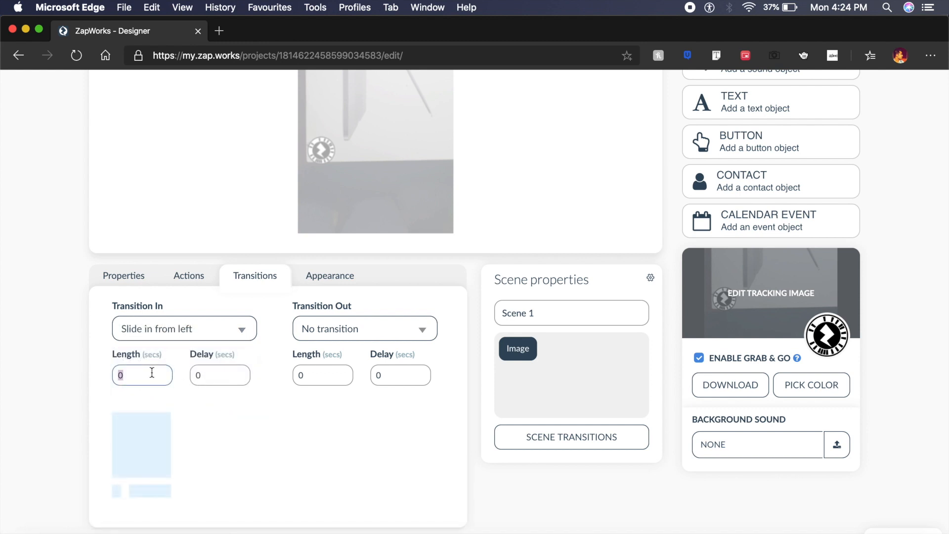
type("0.15")
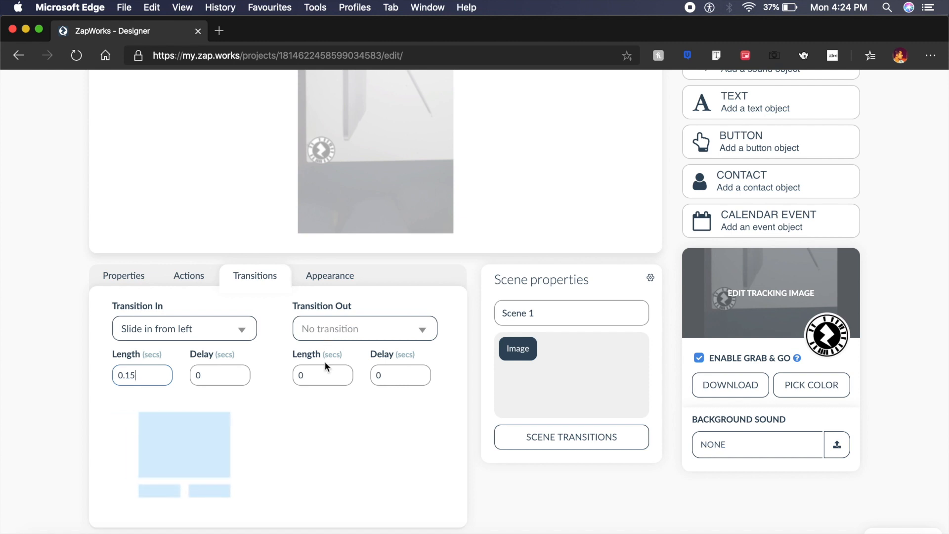
Deselect the 8GB RAM image and start publishing the project.
scroll(325, 373, "up", 5)
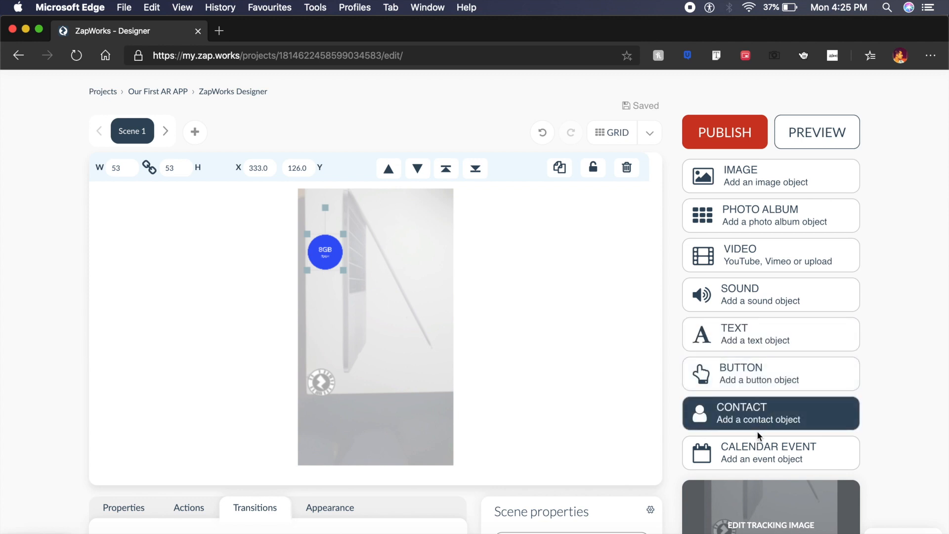
left_click(522, 350)
scroll(333, 262, "down", 2)
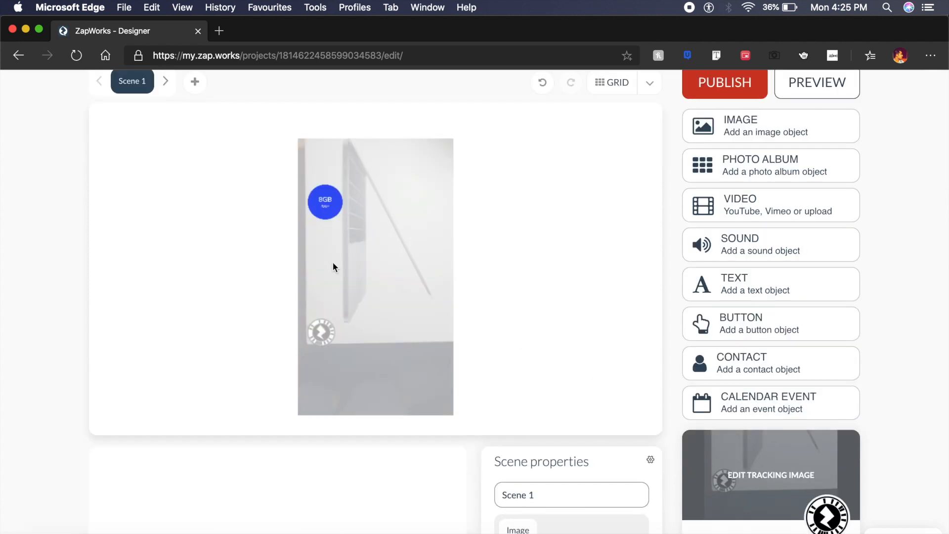
scroll(334, 262, "up", 2)
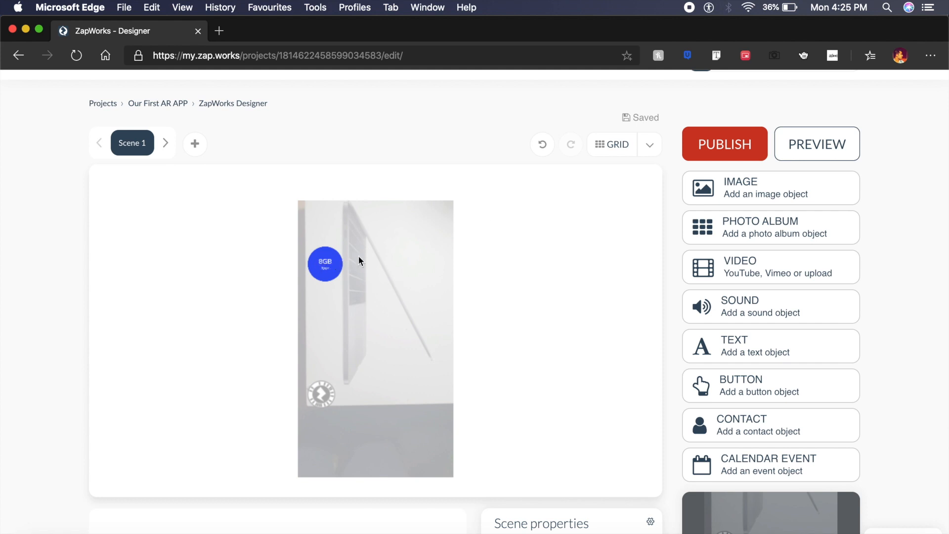
left_click(741, 153)
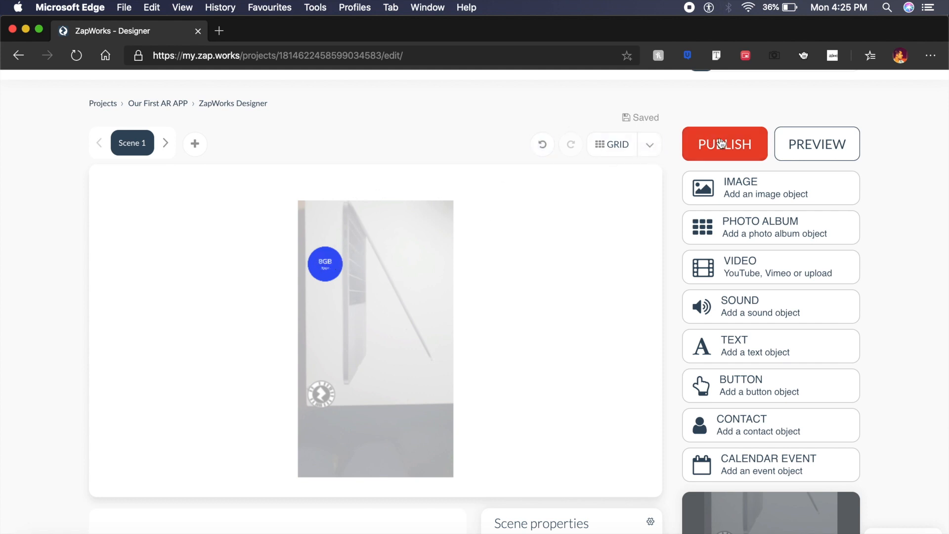